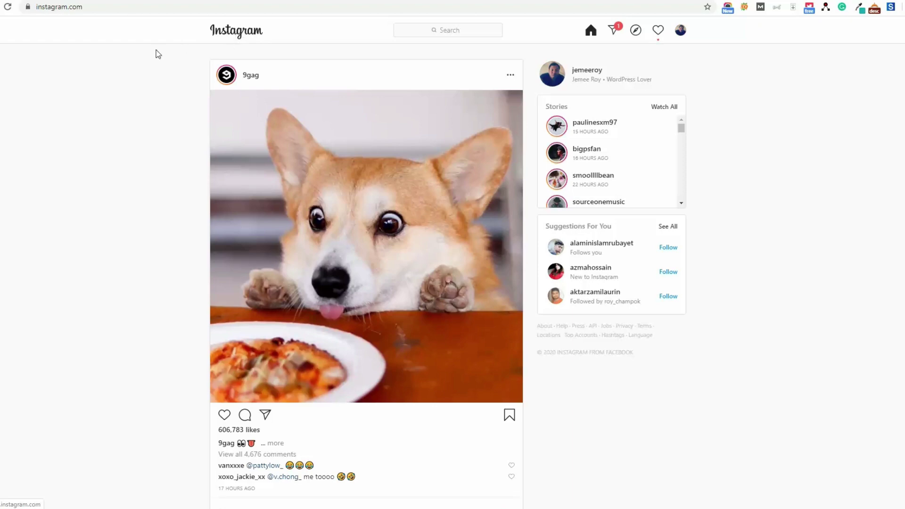
Inspect the Instagram page to open Chrome DevTools and move its window toward the centre.
right_click(114, 70)
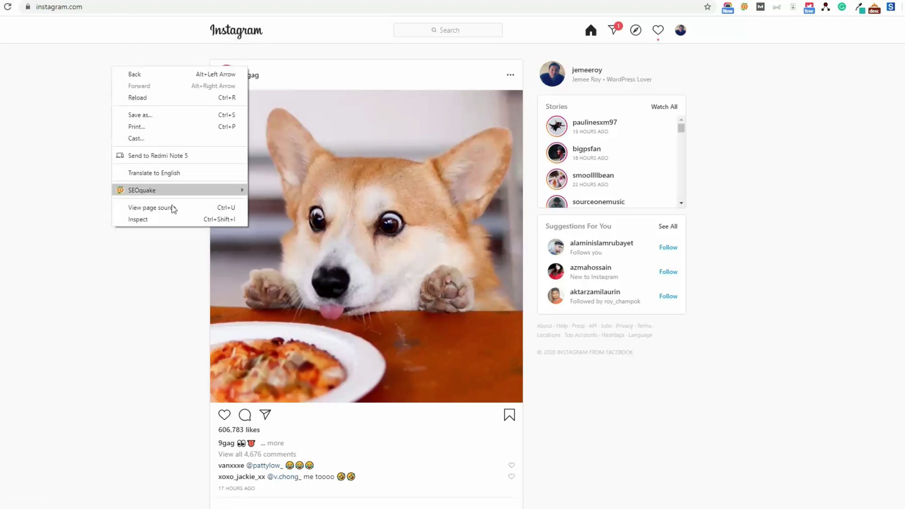
click(138, 220)
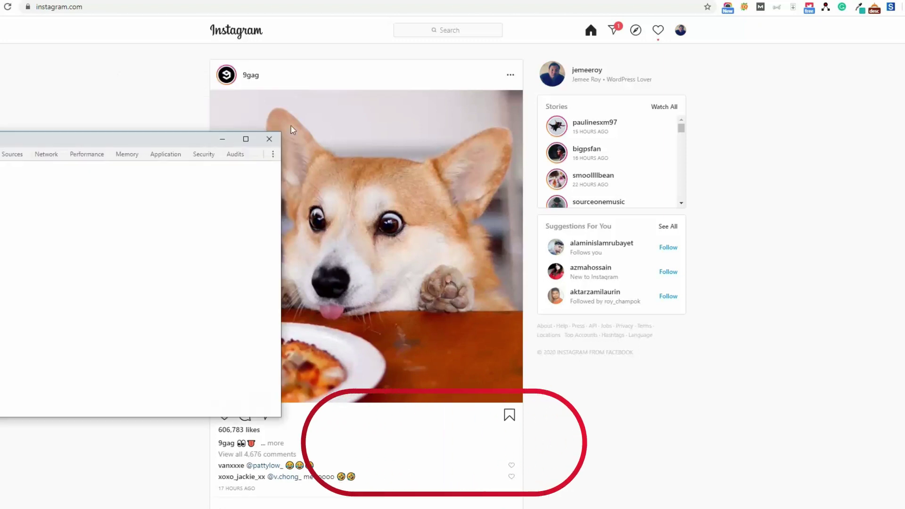
drag(77, 141, 335, 131)
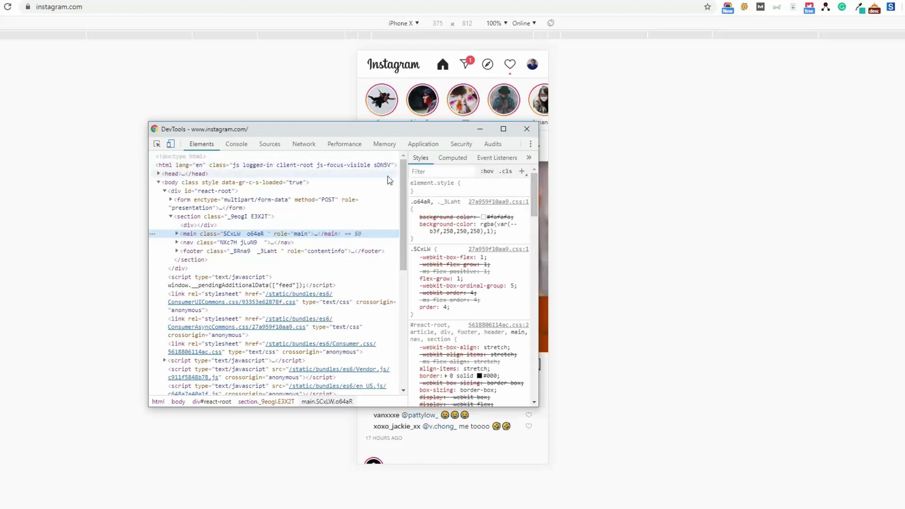
Check the DevTools customisation menu, then close DevTools, leaving the feed at mobile width.
click(529, 145)
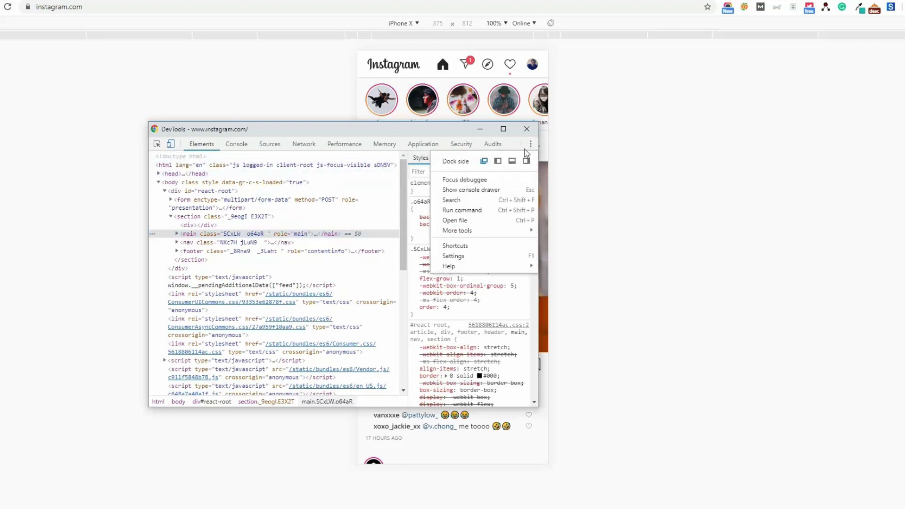
click(484, 162)
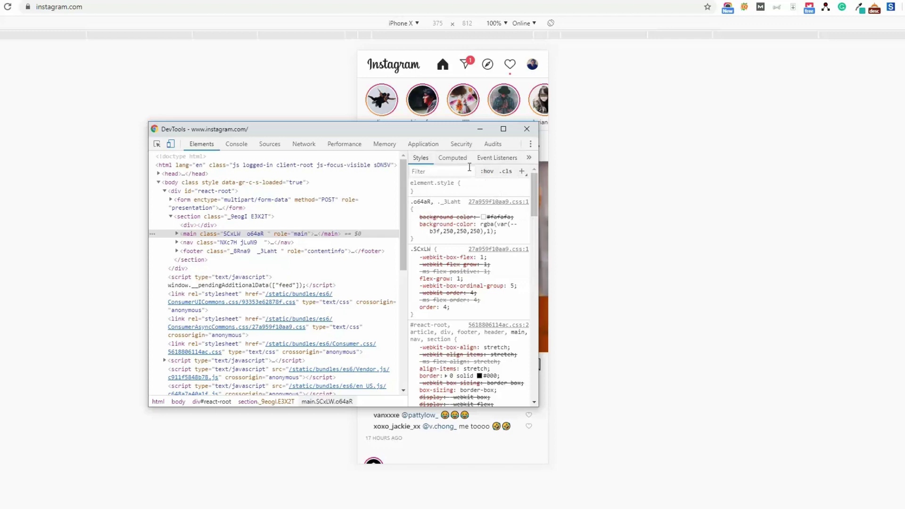
click(530, 144)
key(F12)
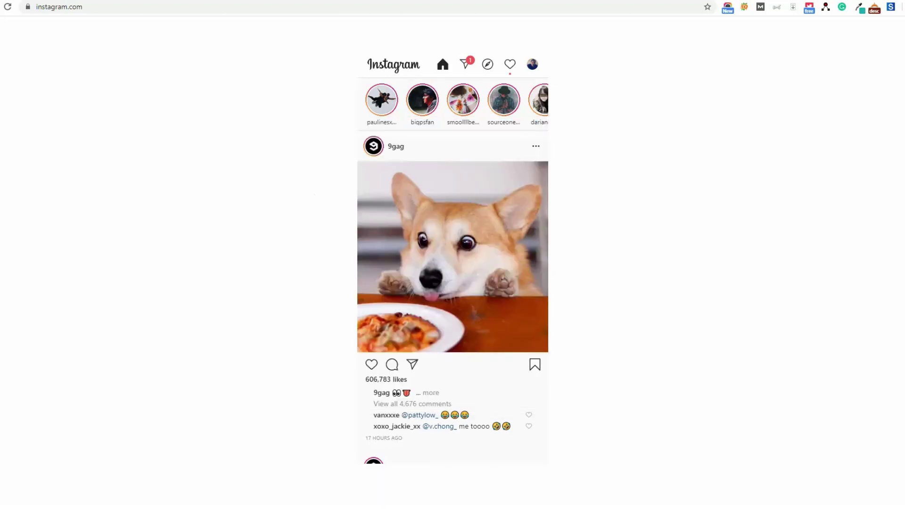
Reopen DevTools docked right, re-enable device emulation as iPhone X, and reload Instagram.
key(F12)
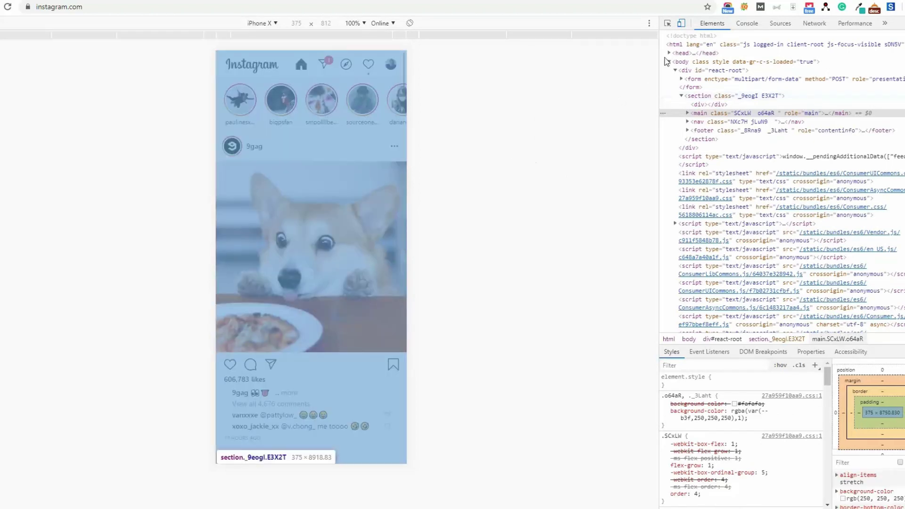
click(681, 24)
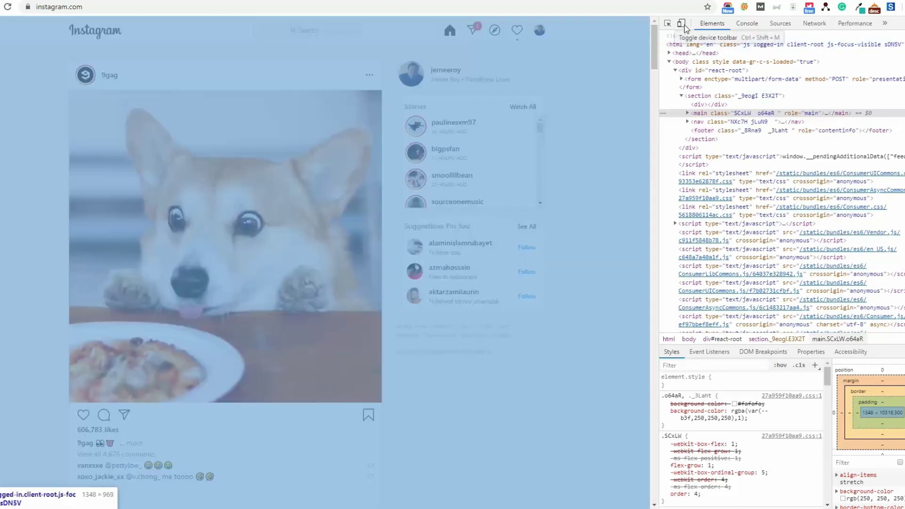
click(683, 24)
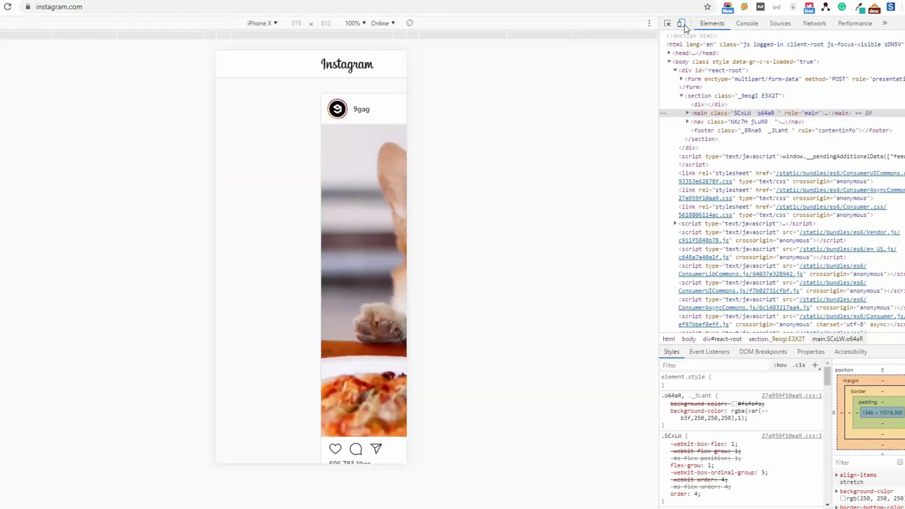
click(270, 24)
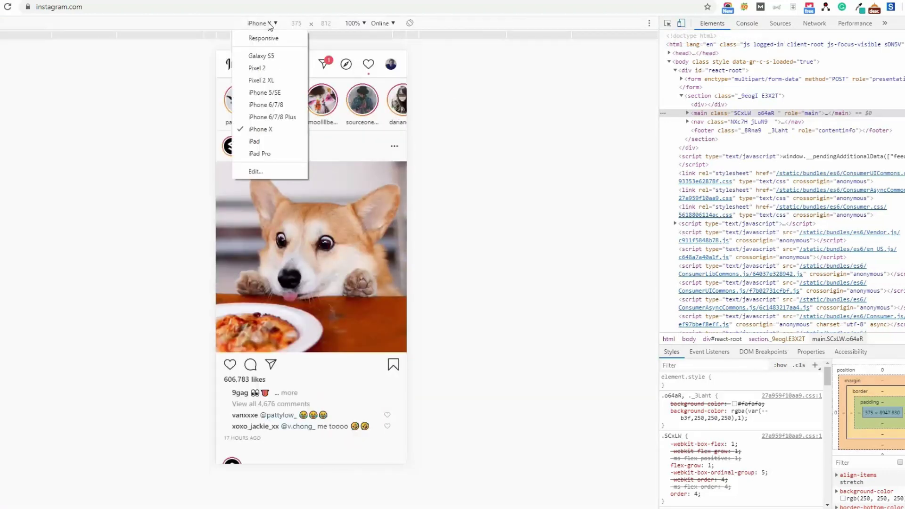
click(264, 132)
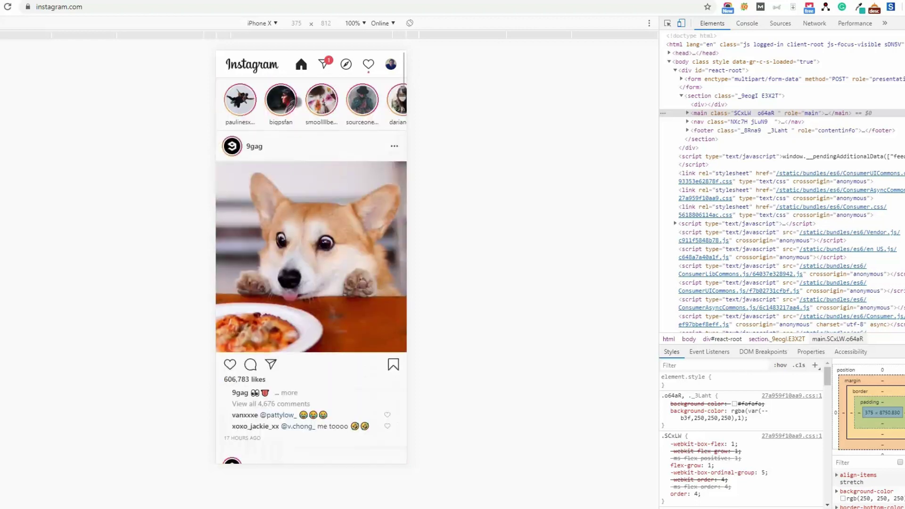
click(7, 7)
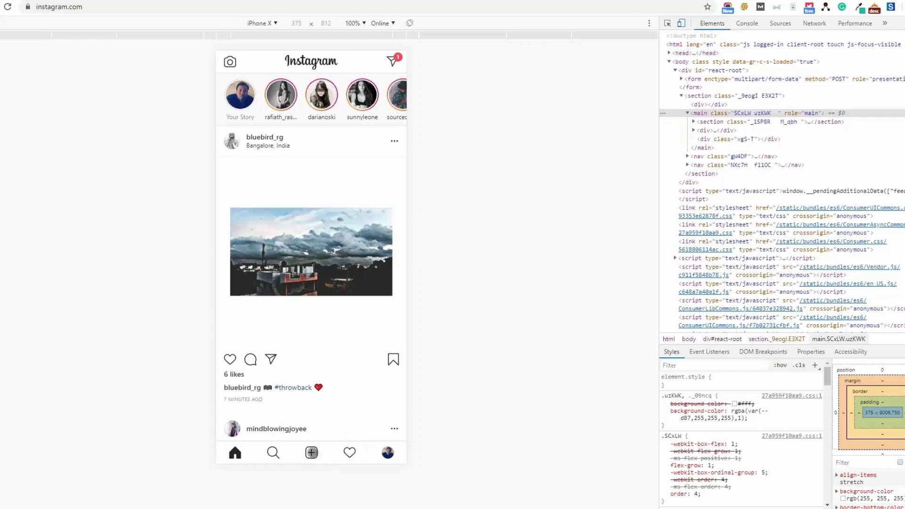
Start a new photo post with the dark wooden background cocoa-and-gingerbread JPG, picked by size.
click(312, 451)
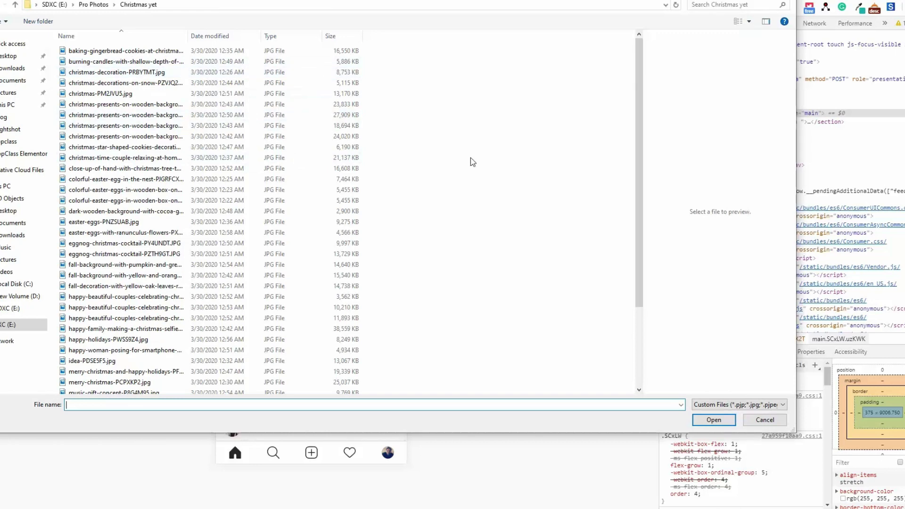
drag(330, 1, 363, 19)
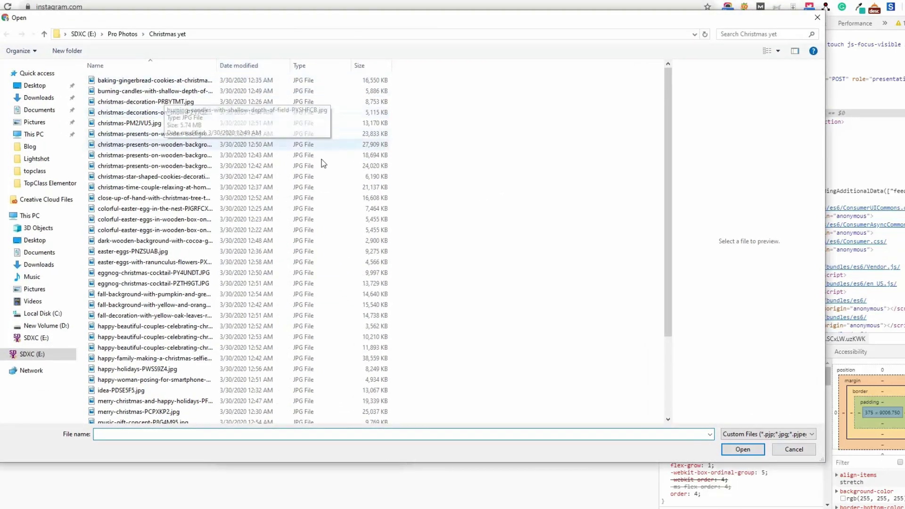
click(370, 70)
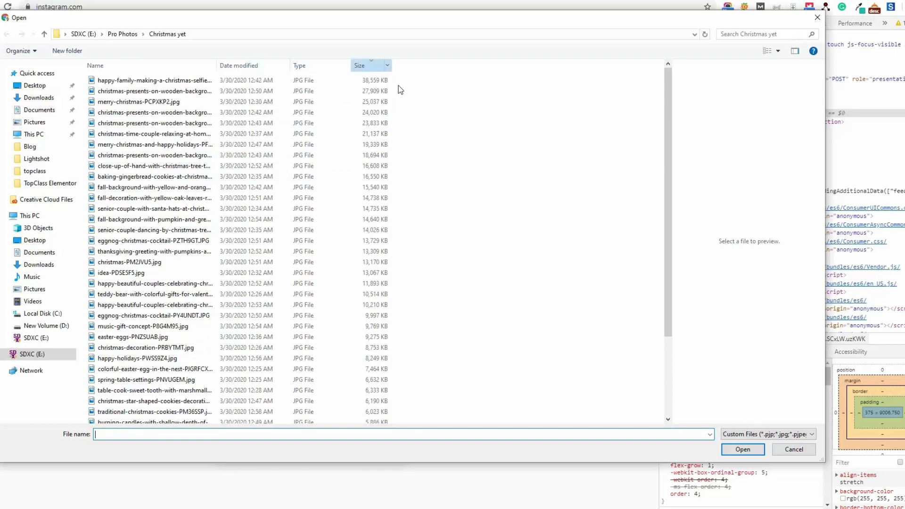
click(370, 66)
click(358, 80)
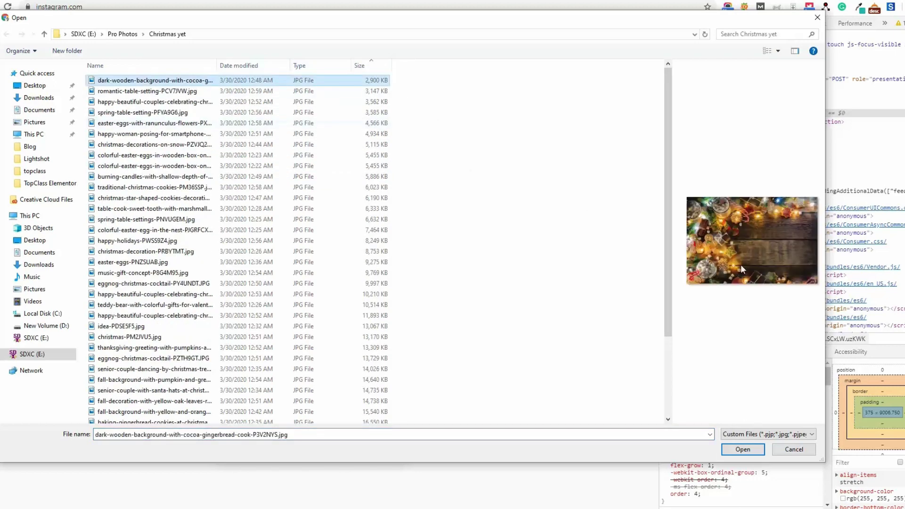
click(743, 449)
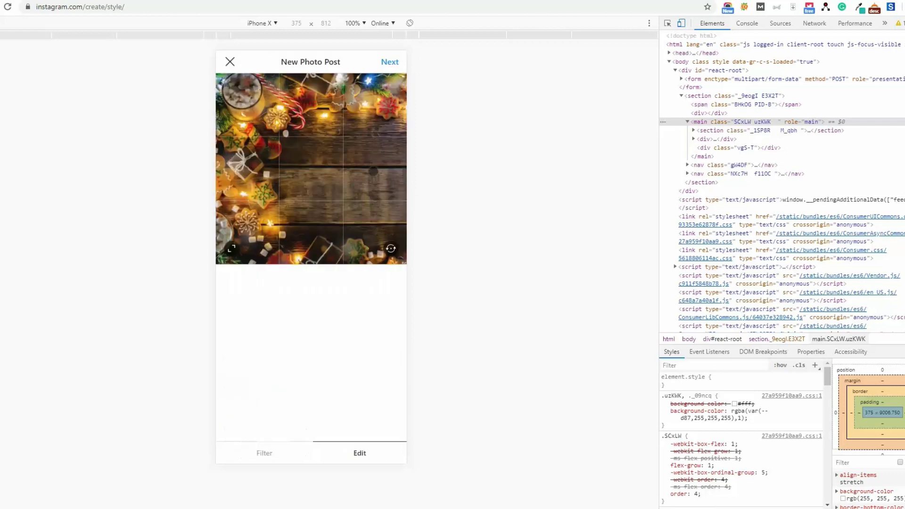
Try the Clarendon and Gingham filters, then apply Aden to the Christmas photo.
click(268, 452)
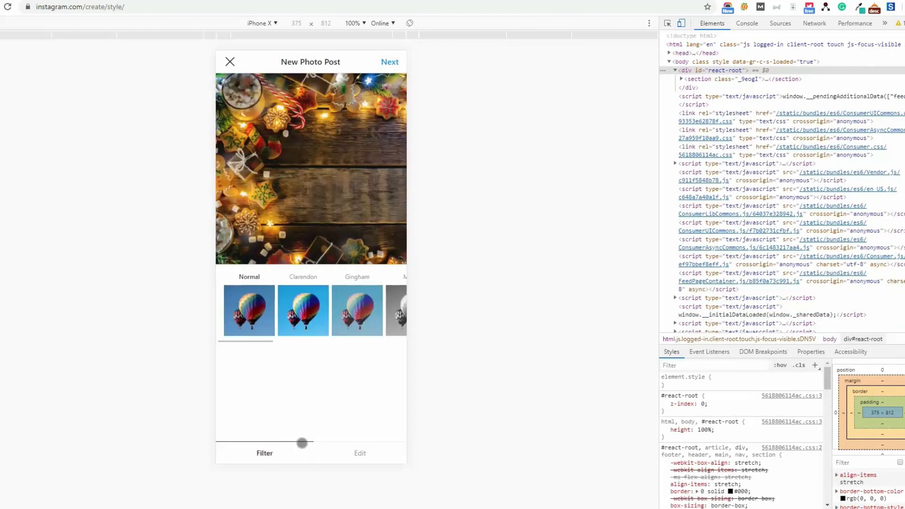
click(303, 310)
click(358, 316)
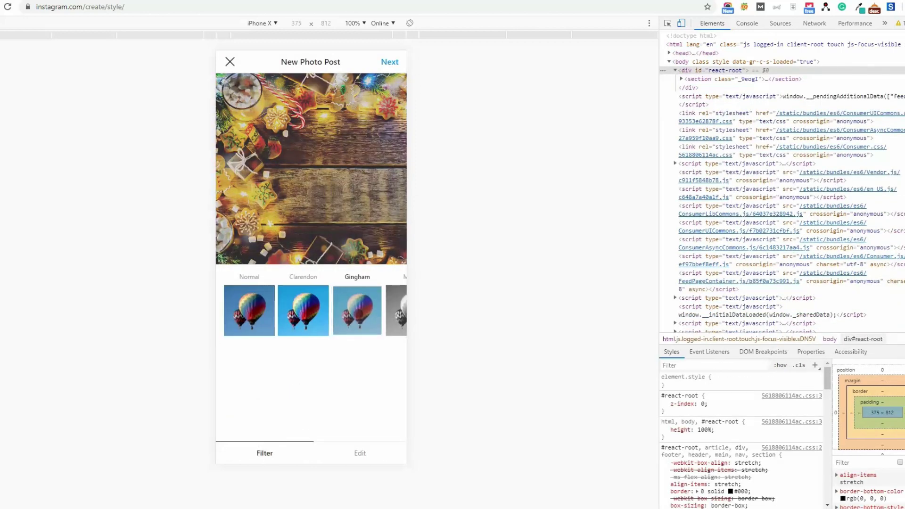
drag(322, 314, 284, 315)
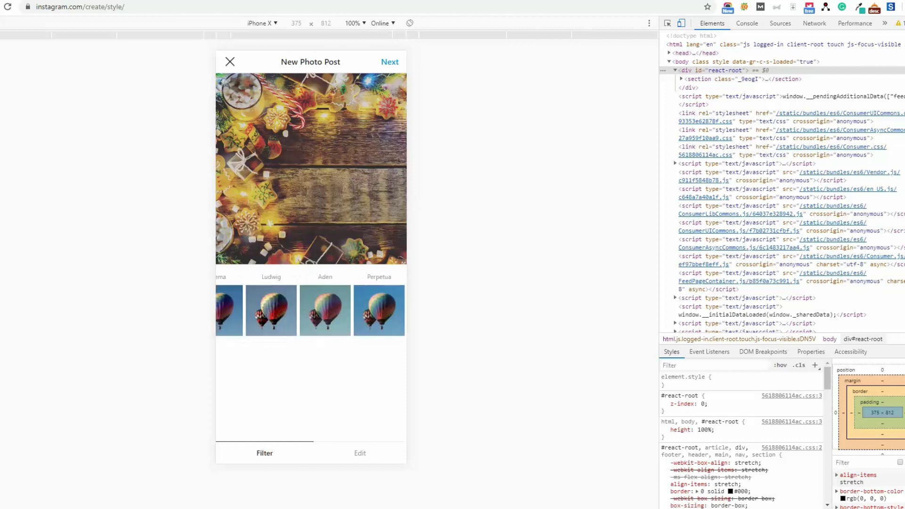
click(317, 316)
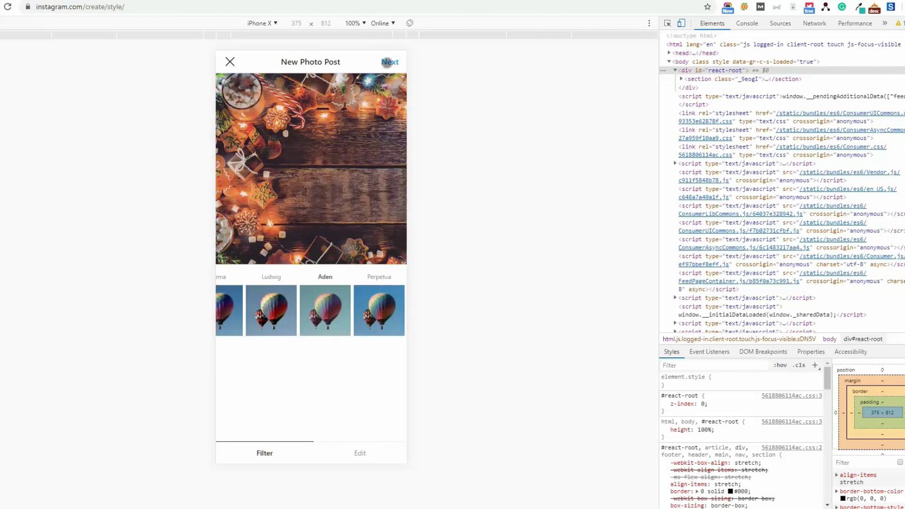
click(388, 62)
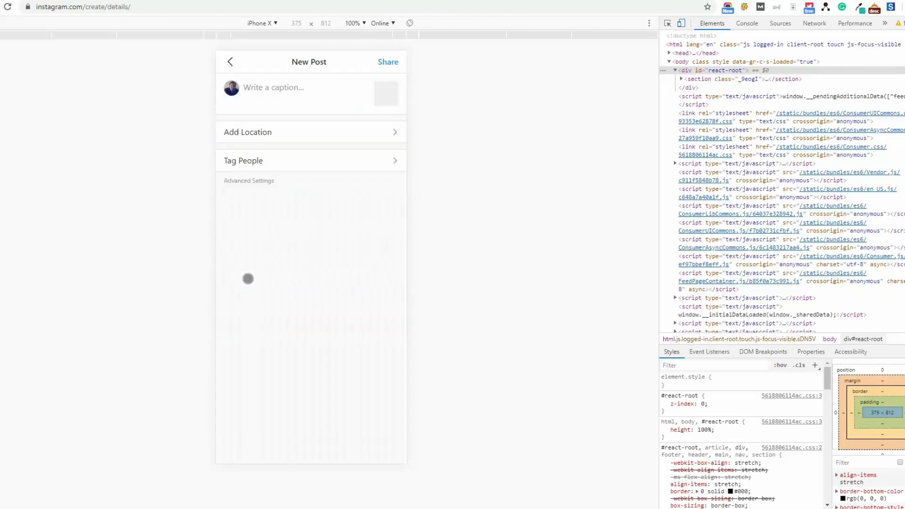
Skip the location prompt, caption the post "test for youtube video" and share it.
click(282, 97)
click(314, 128)
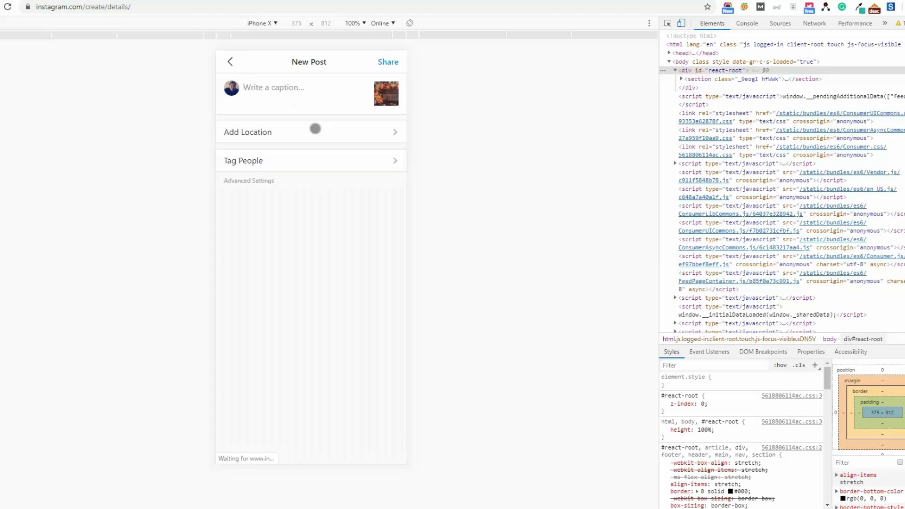
click(318, 133)
click(333, 317)
click(279, 162)
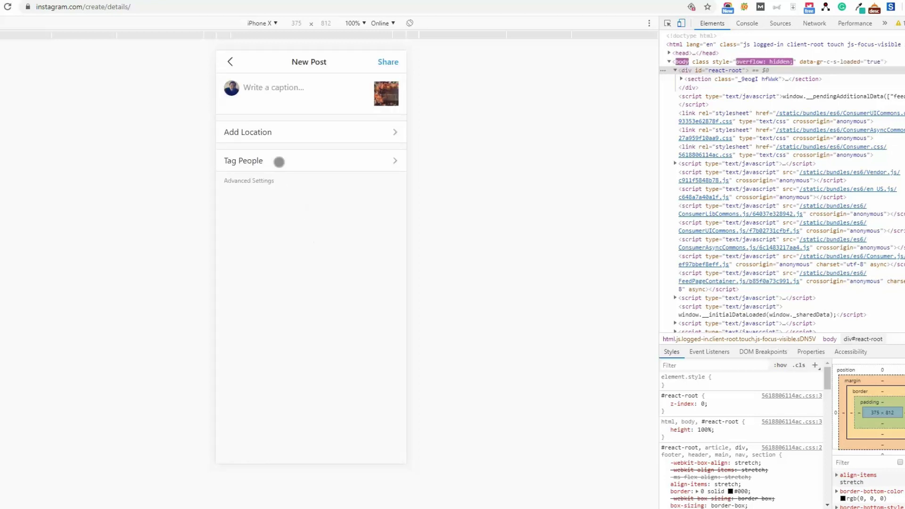
click(279, 88)
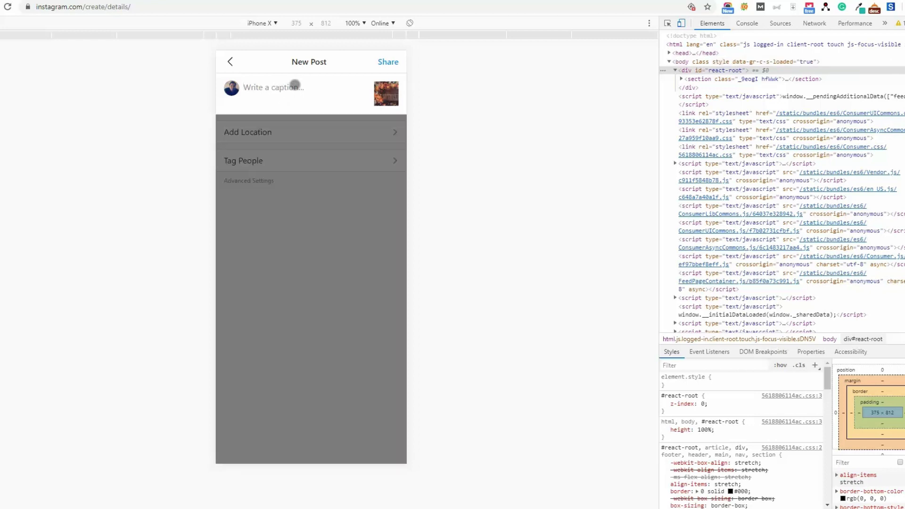
text(test for youtube video)
click(388, 61)
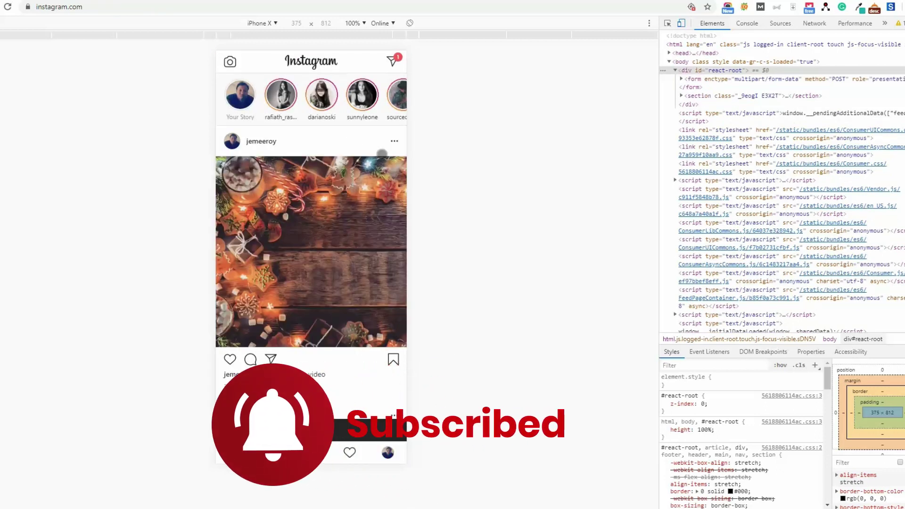
Delete the Christmas test post from its ⋯ menu and confirm the deletion.
click(395, 140)
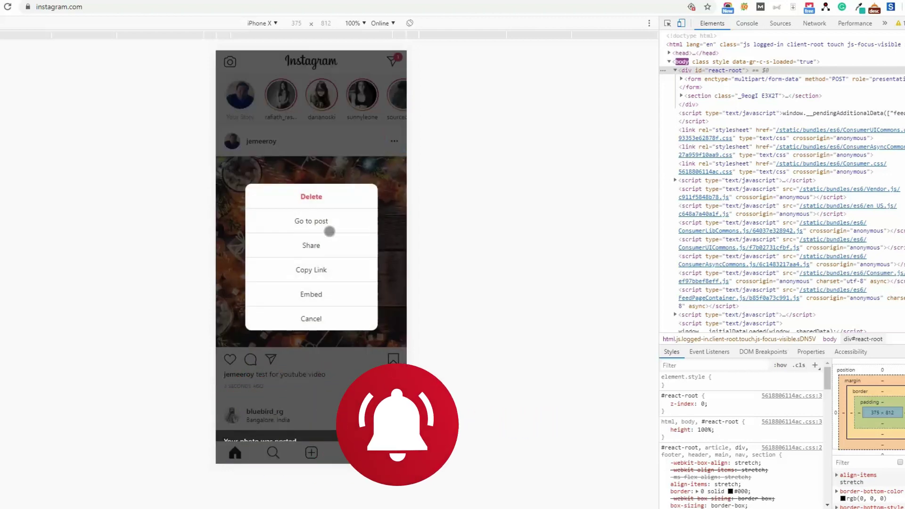
click(313, 197)
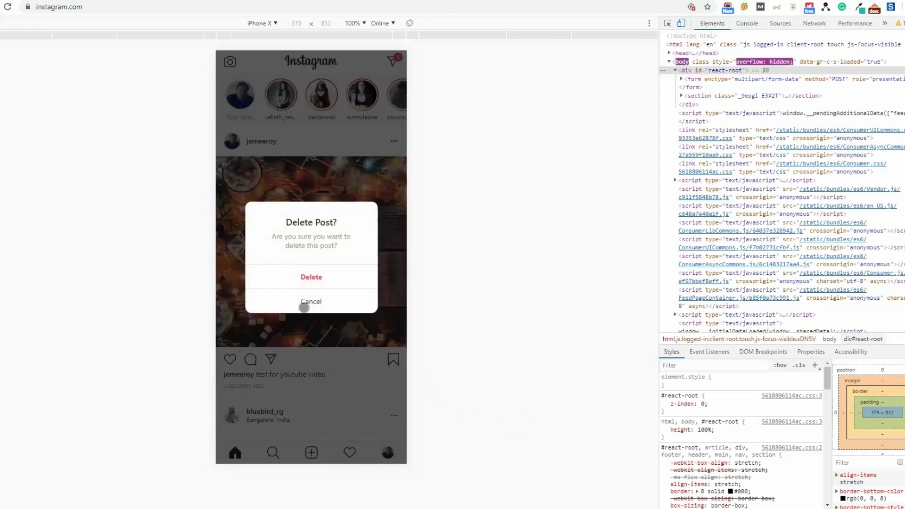
click(303, 281)
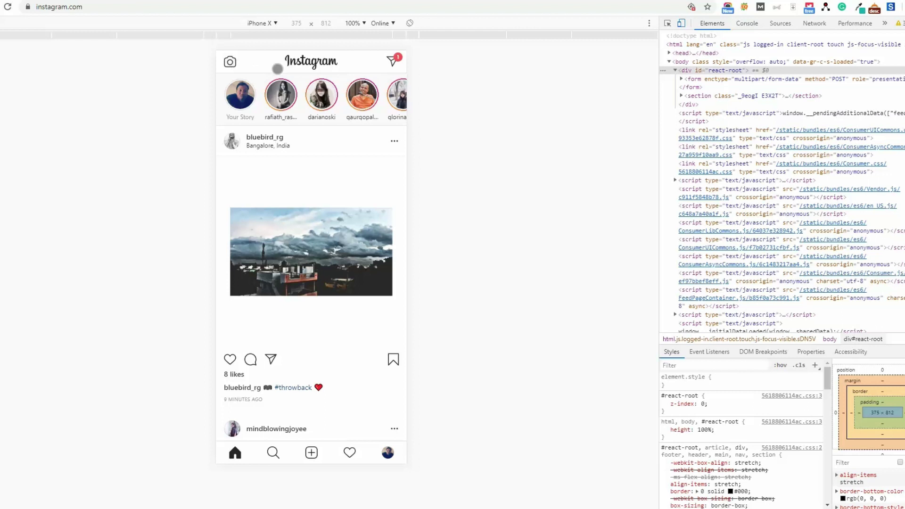
Start a new story from the dark wooden background cocoa-and-gingerbread photo.
click(230, 62)
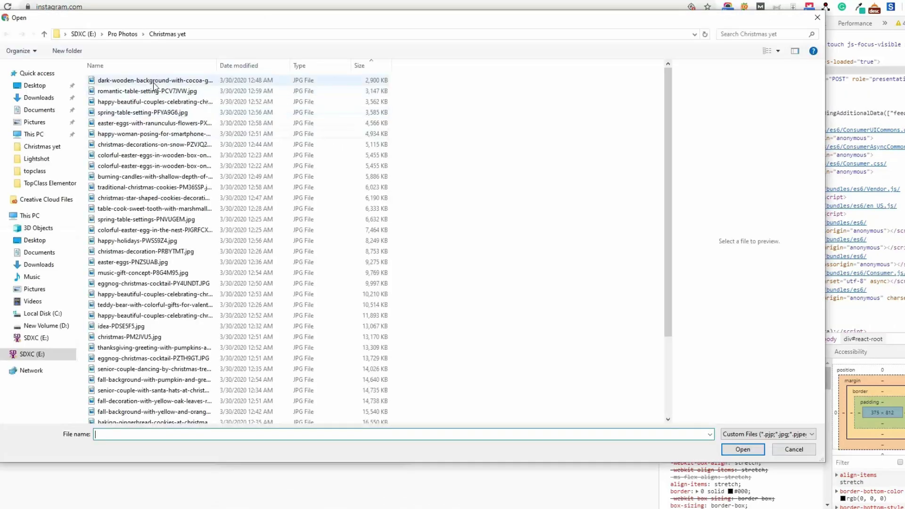
click(247, 81)
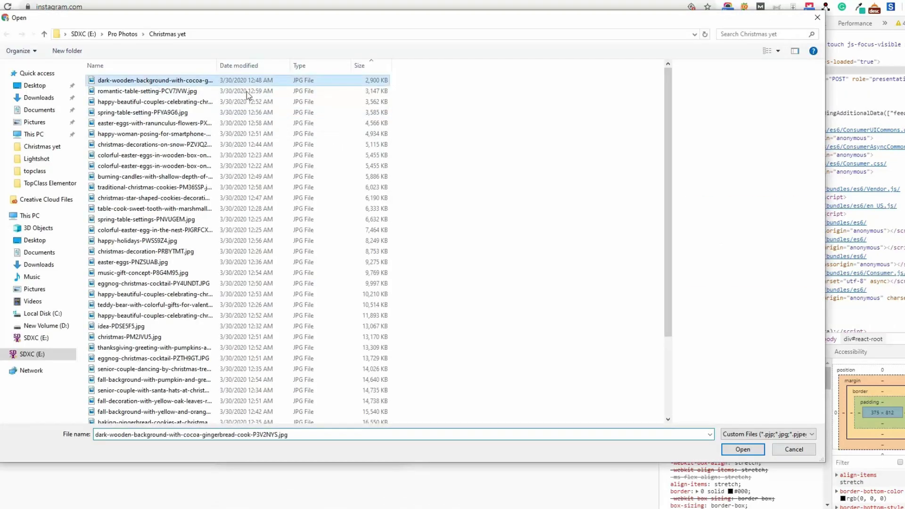
click(742, 449)
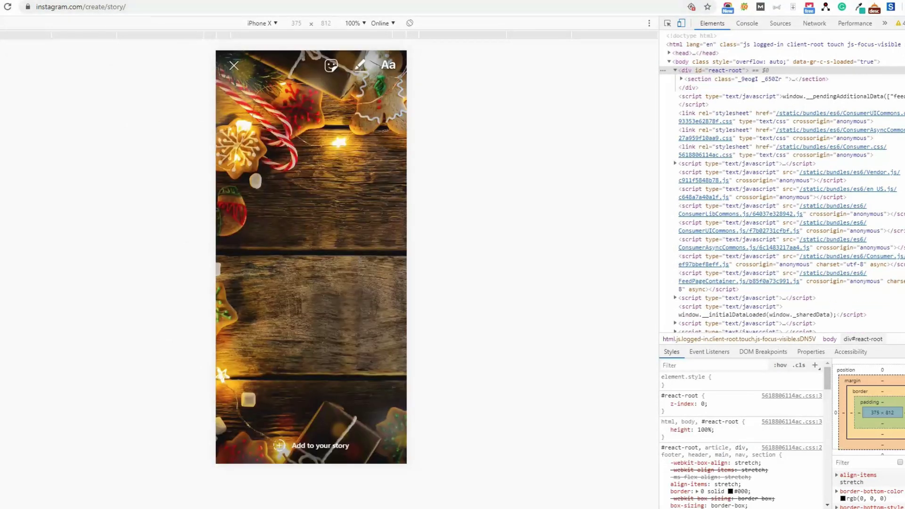
Add yellow "youtube" text to the story and move it below the centre.
click(360, 65)
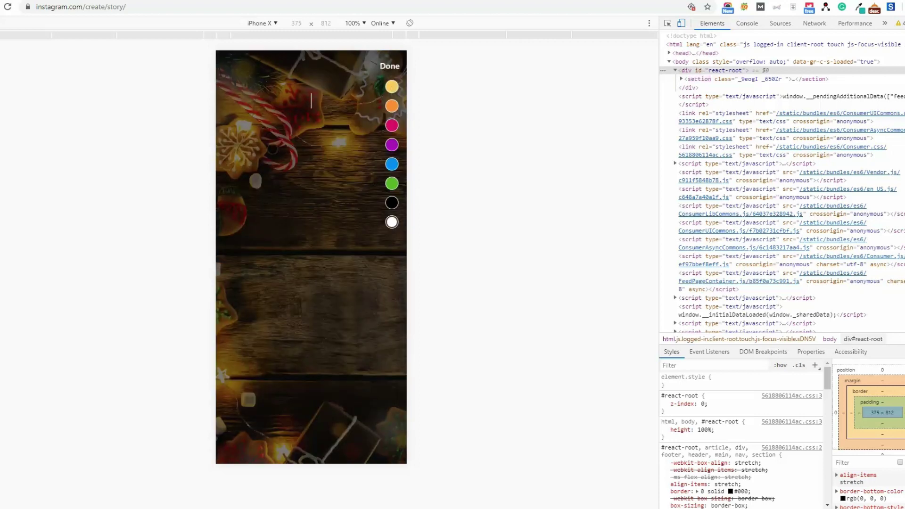
text(youtube)
click(391, 87)
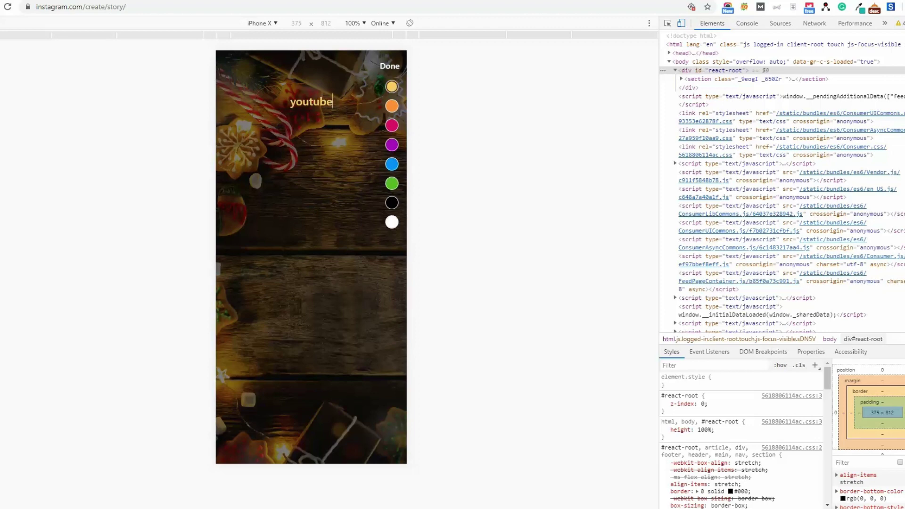
click(326, 259)
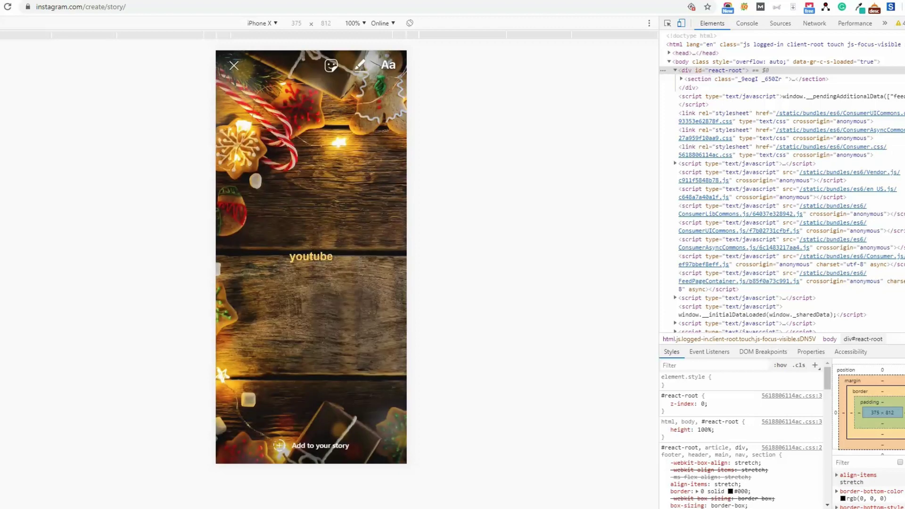
drag(318, 264, 317, 317)
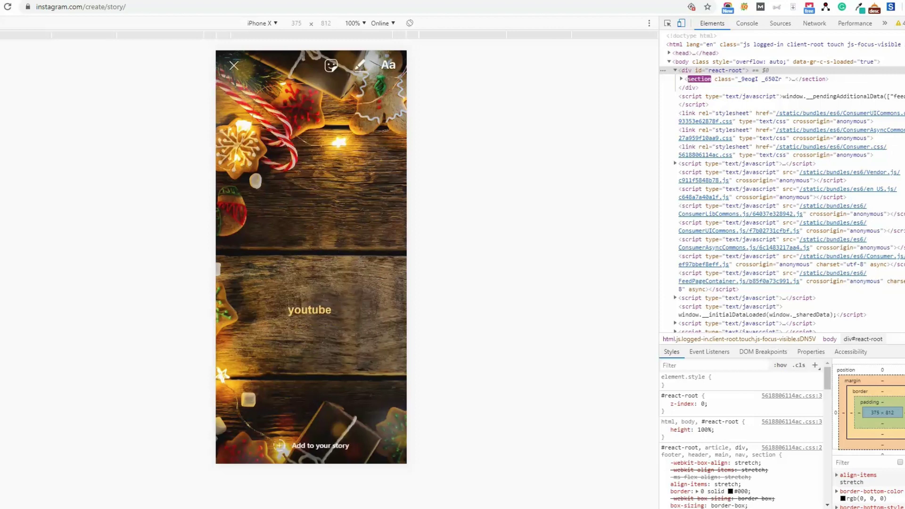
Add the Basic sticker and place it just above the youtube text.
click(331, 65)
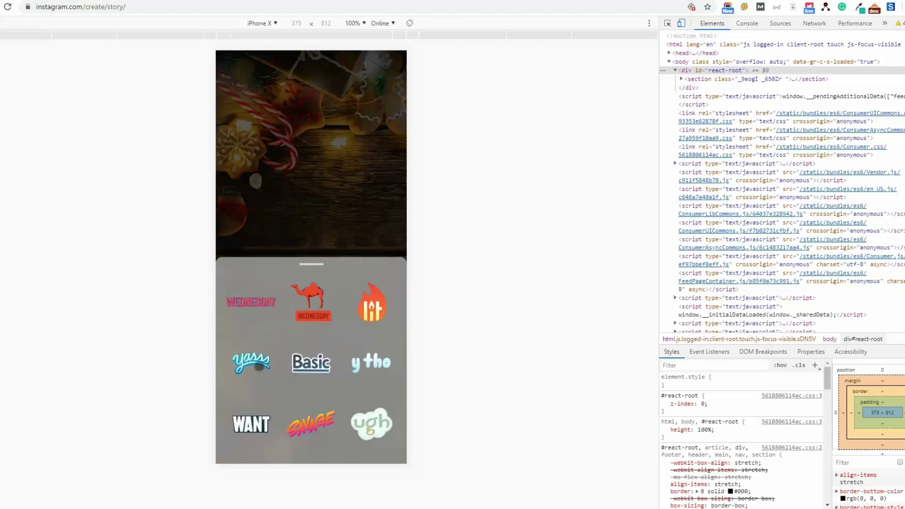
click(310, 363)
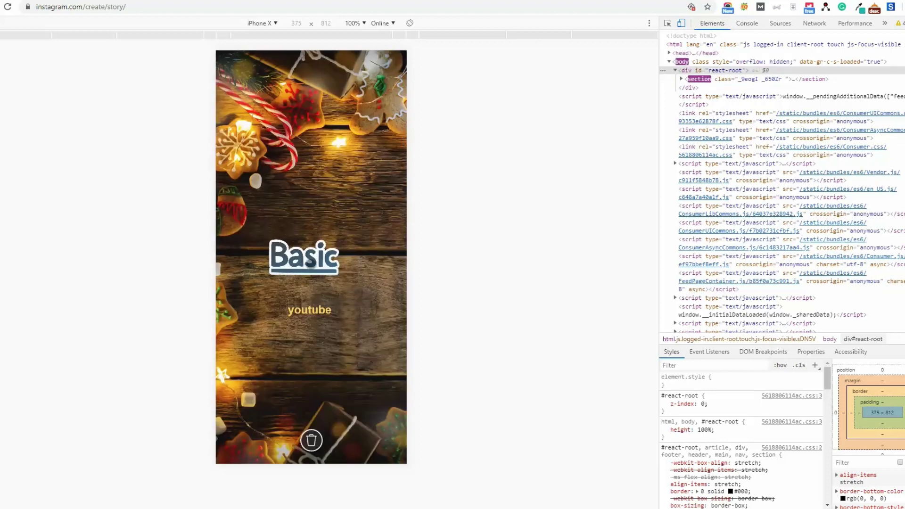
drag(309, 261, 315, 249)
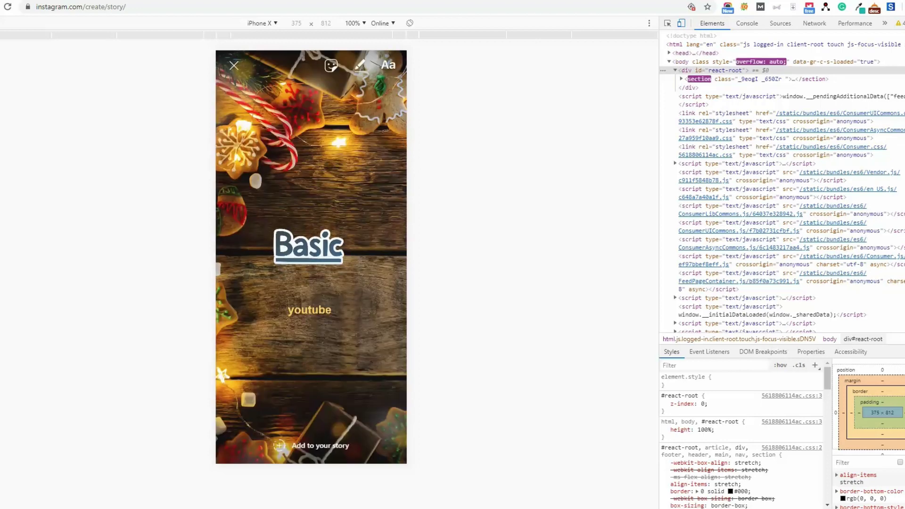